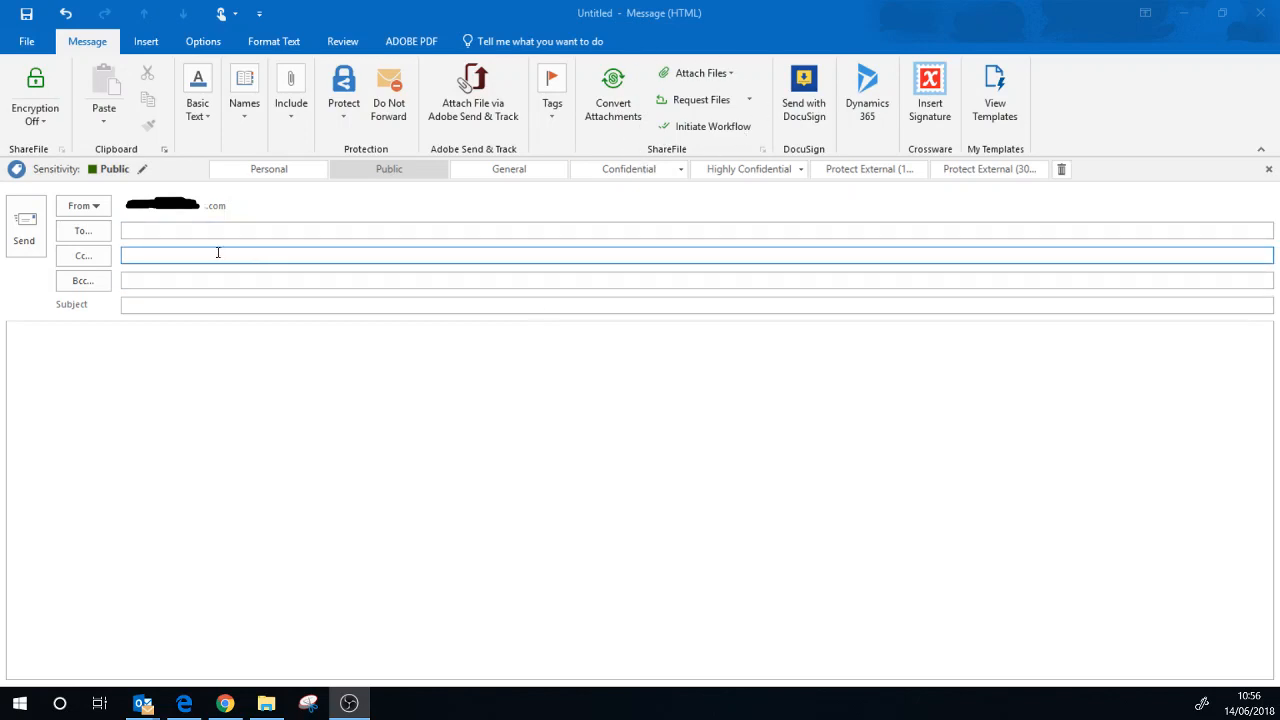
# Address the new email to the recipient's e-mail address and set the subject to "Here is your information"
pyautogui.click(162, 232)
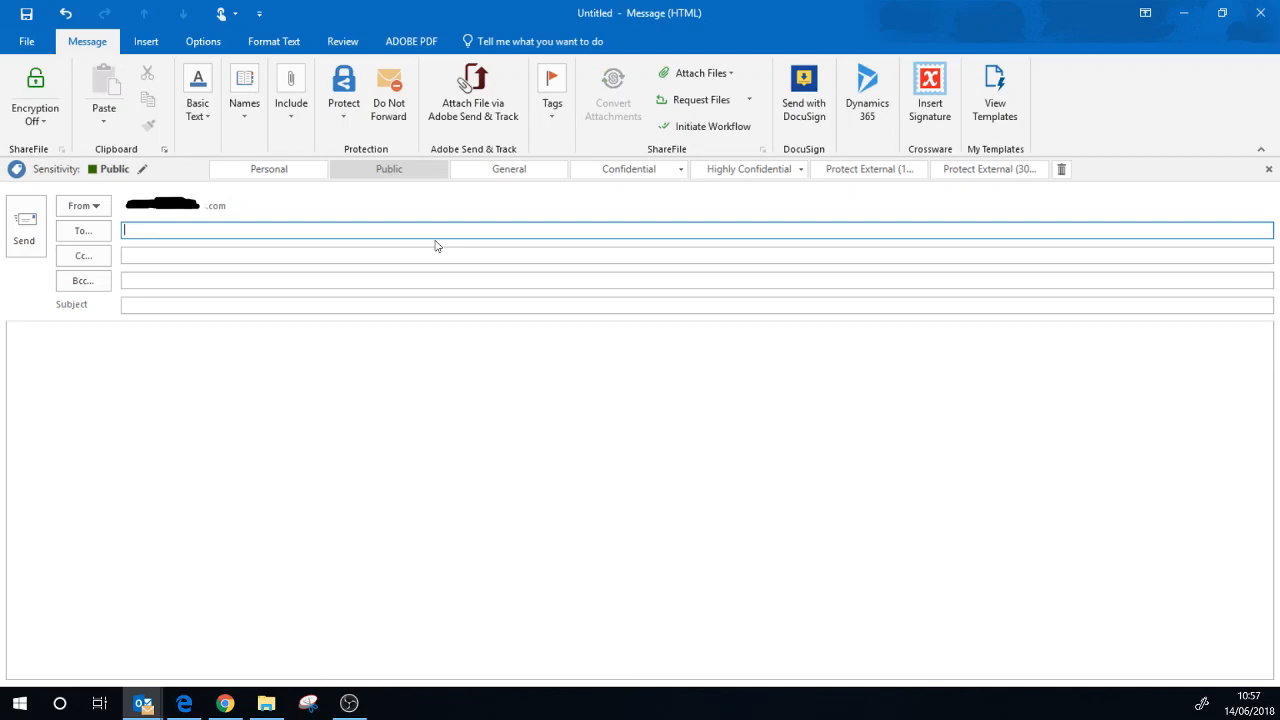
pyautogui.write('je')
pyautogui.press('Return')
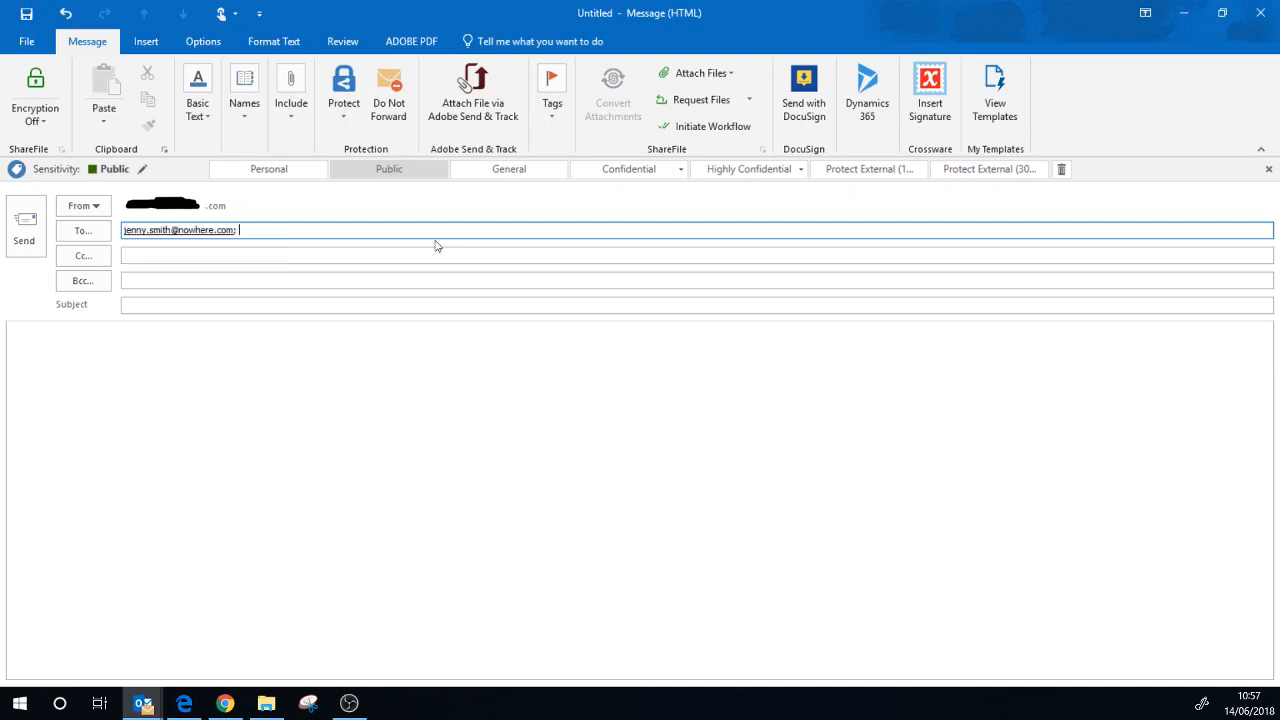
pyautogui.press('Tab')
pyautogui.press('Tab')
pyautogui.press('Tab')
pyautogui.write('H')
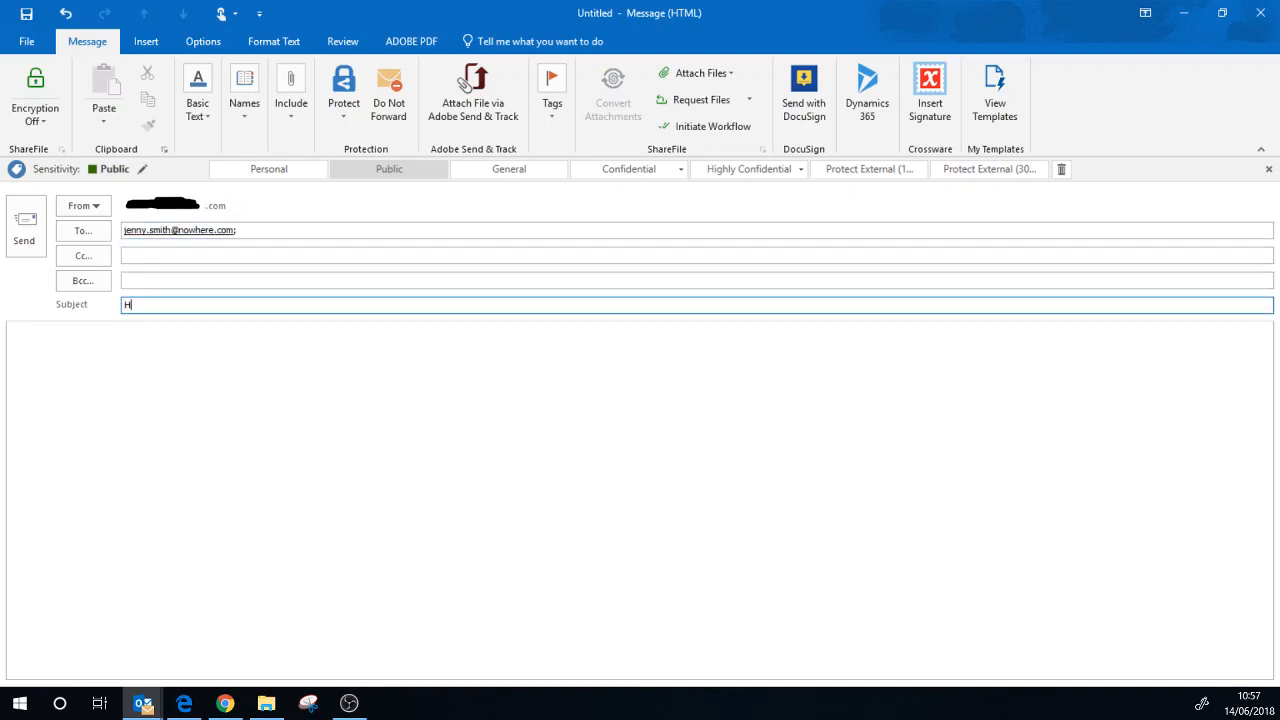
pyautogui.write('ere is your information')
# Write "This email contains personal info." as the message body, followed by a line break
pyautogui.press('Tab')
pyautogui.write('Th')
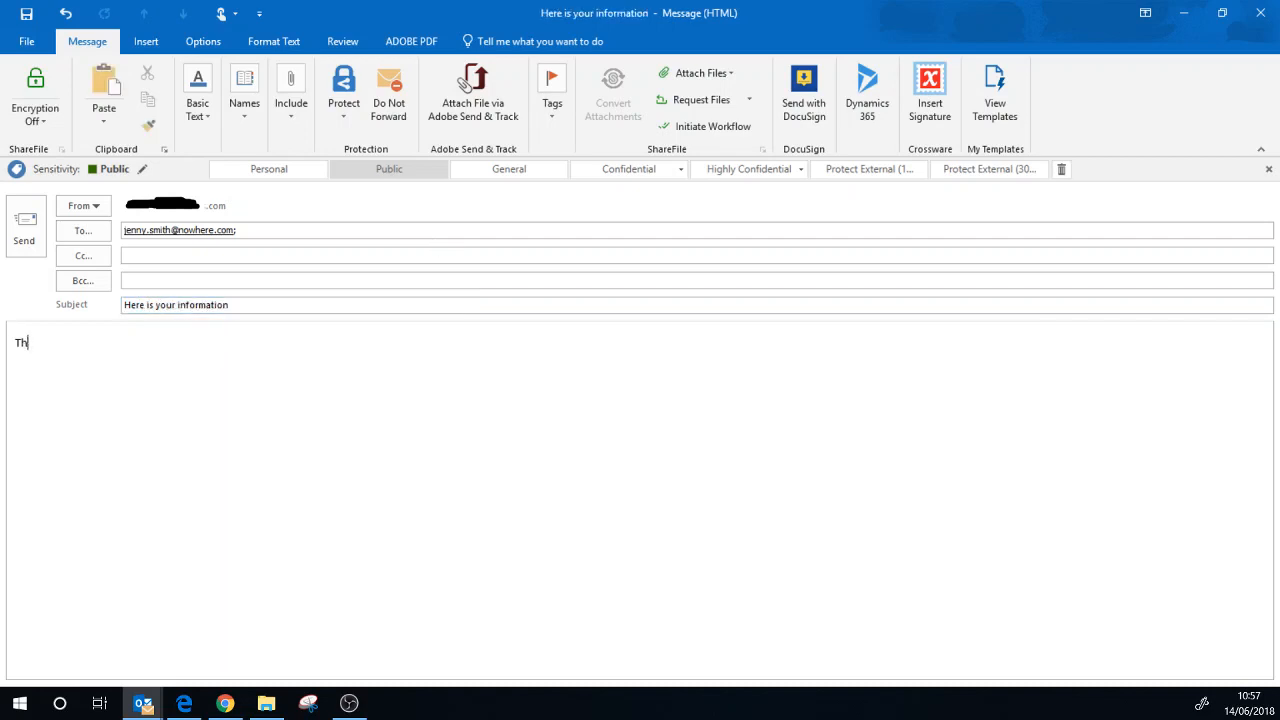
pyautogui.write('is email contains per')
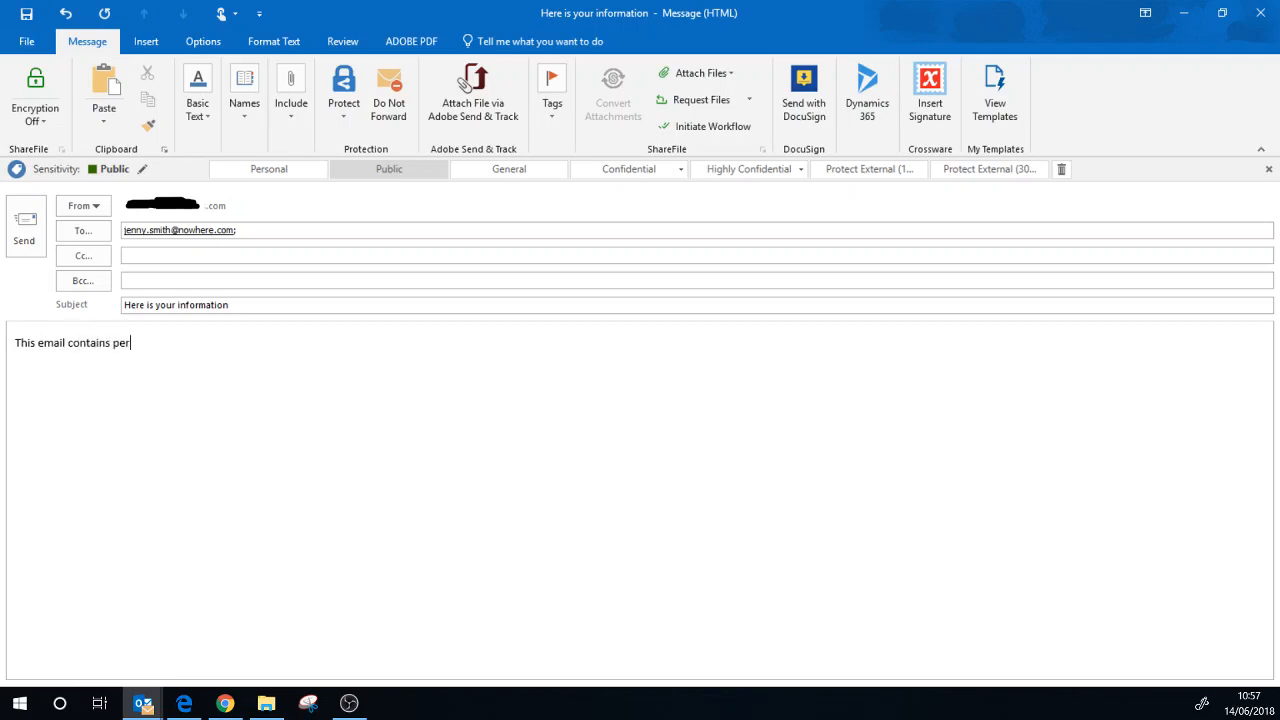
pyautogui.write('sonal info.')
pyautogui.press('Return')
# Attach "A Private Document" from the sharefile test folder to the email and turn on ShareFile encryption
pyautogui.click(266, 703)
pyautogui.moveTo(518, 376); pyautogui.dragTo(208, 374)
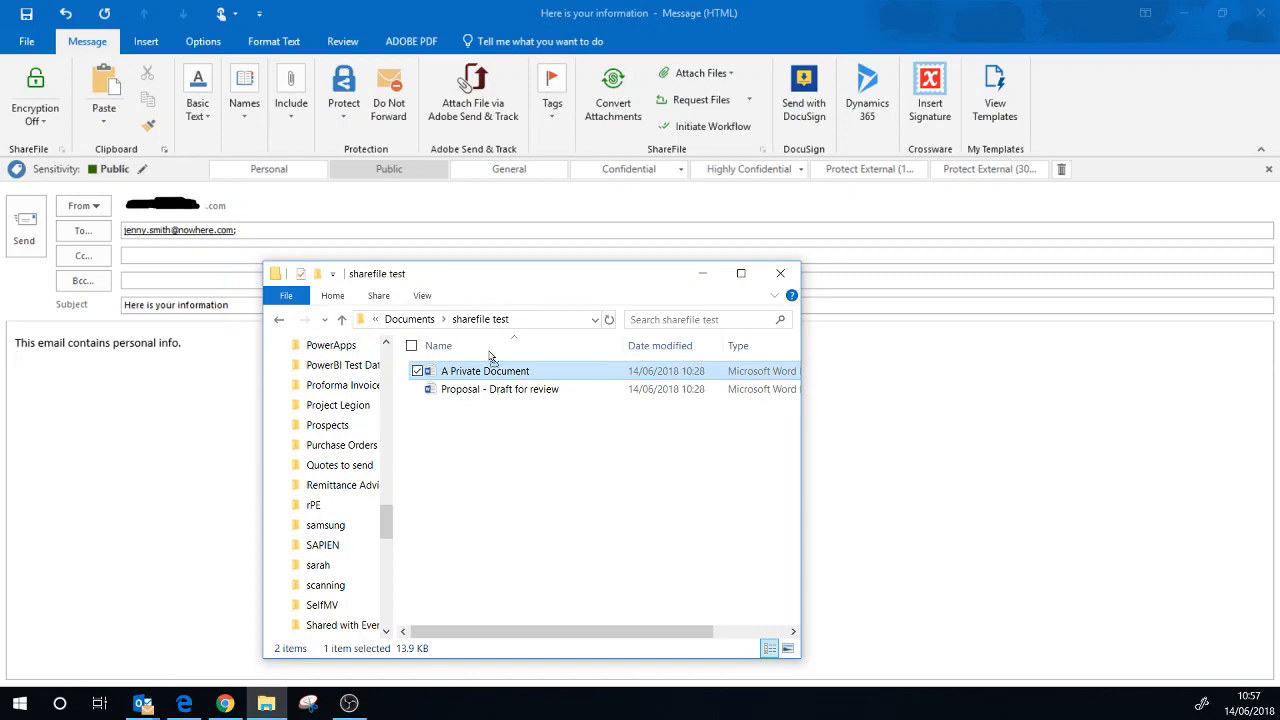
pyautogui.click(703, 276)
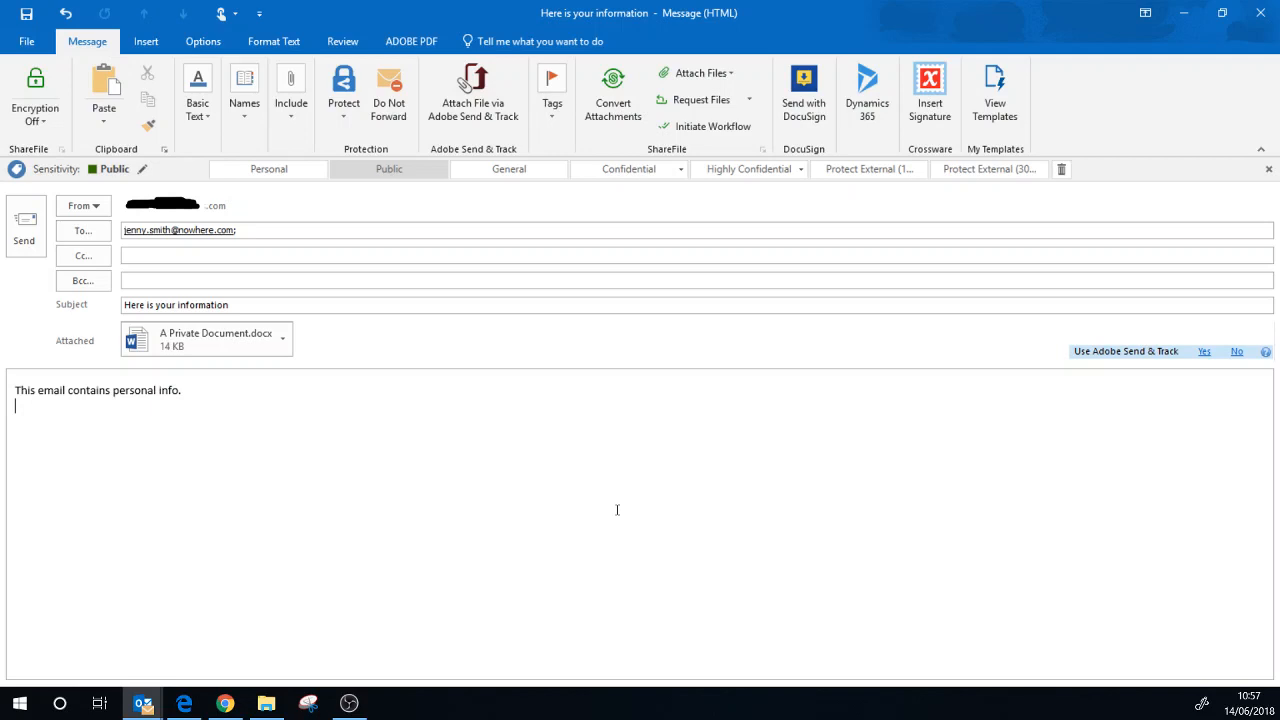
pyautogui.click(38, 80)
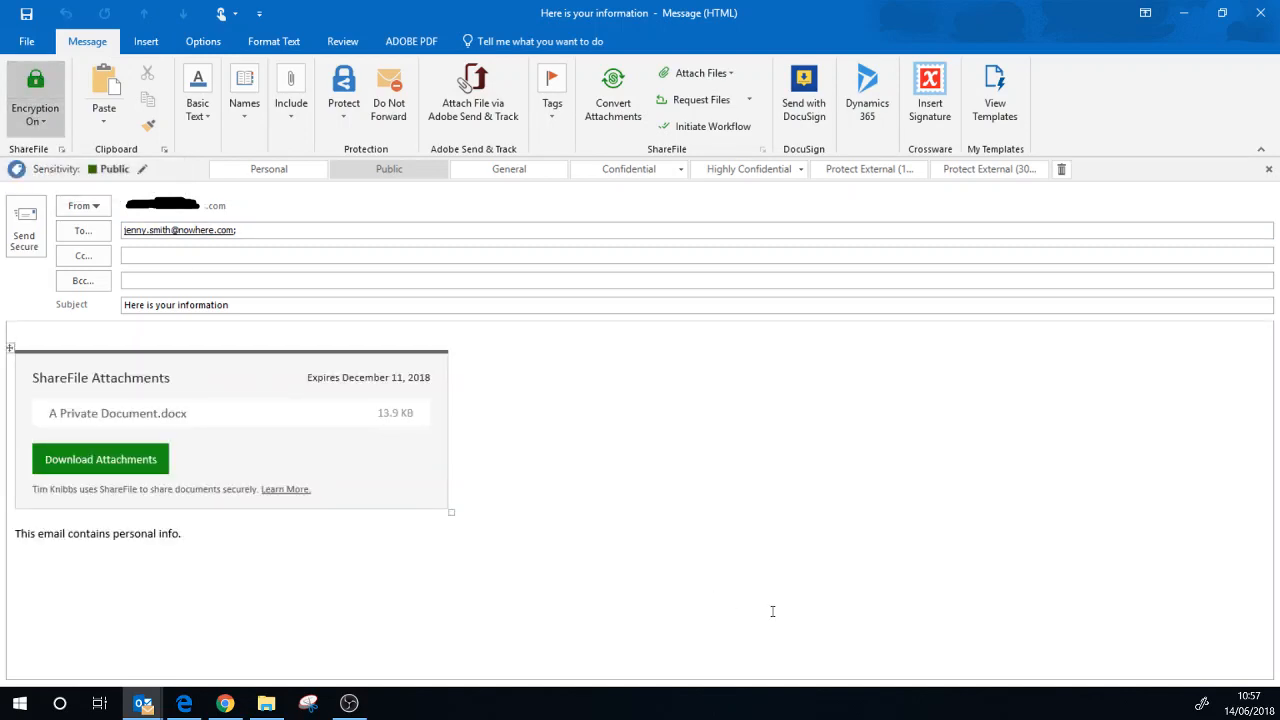
# Examine the custom encryption settings for notifications, recipient sign-in and link expiry choices, and leave them without saving
pyautogui.click(404, 304)
pyautogui.click(45, 128)
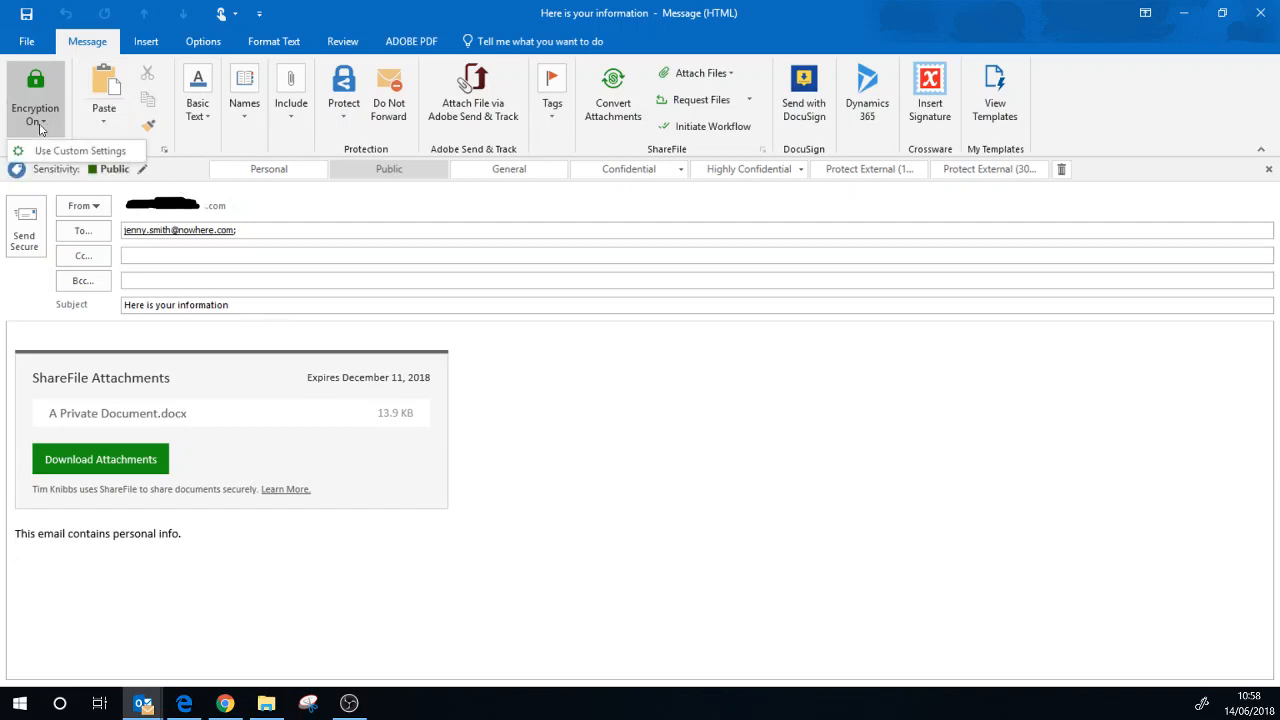
pyautogui.click(52, 152)
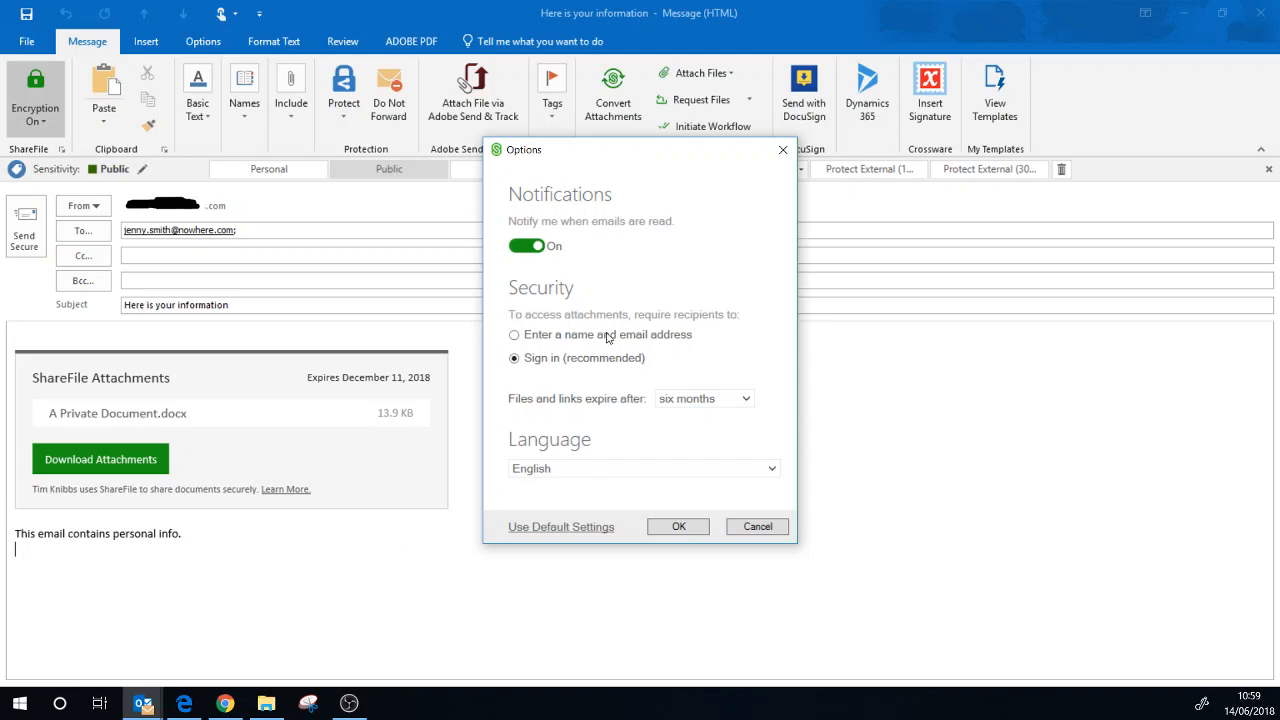
pyautogui.click(731, 405)
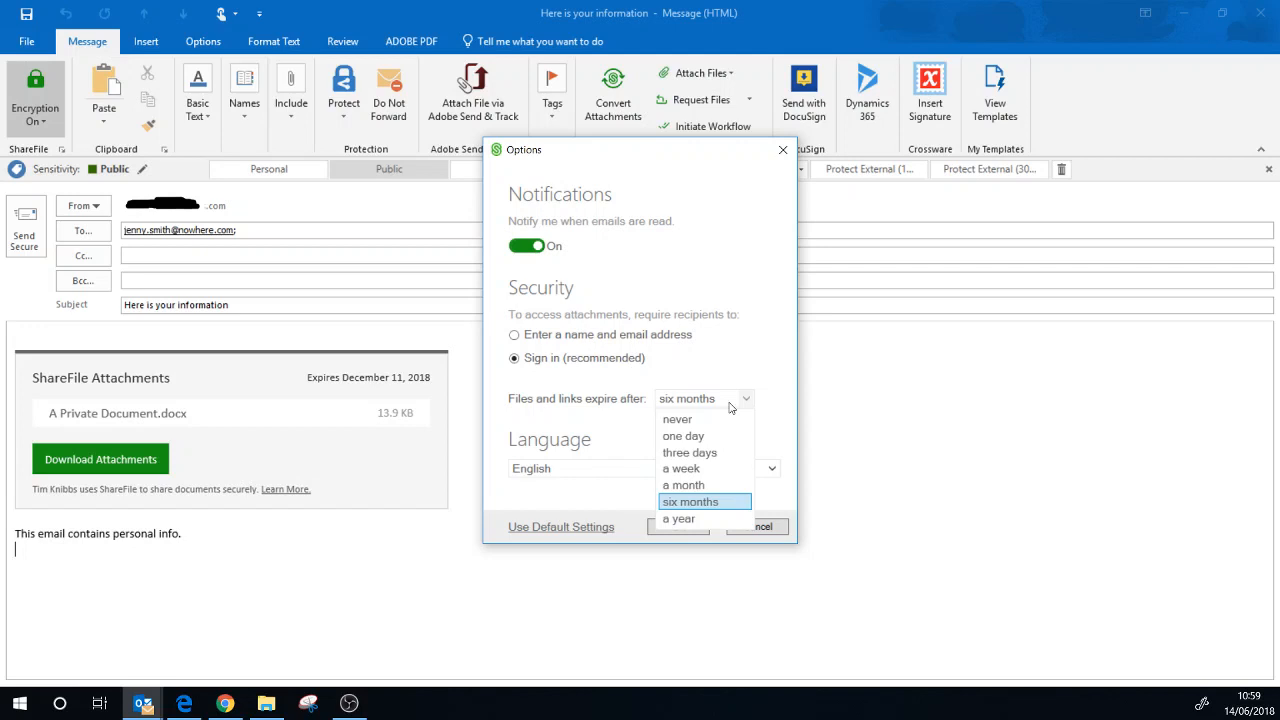
pyautogui.click(731, 403)
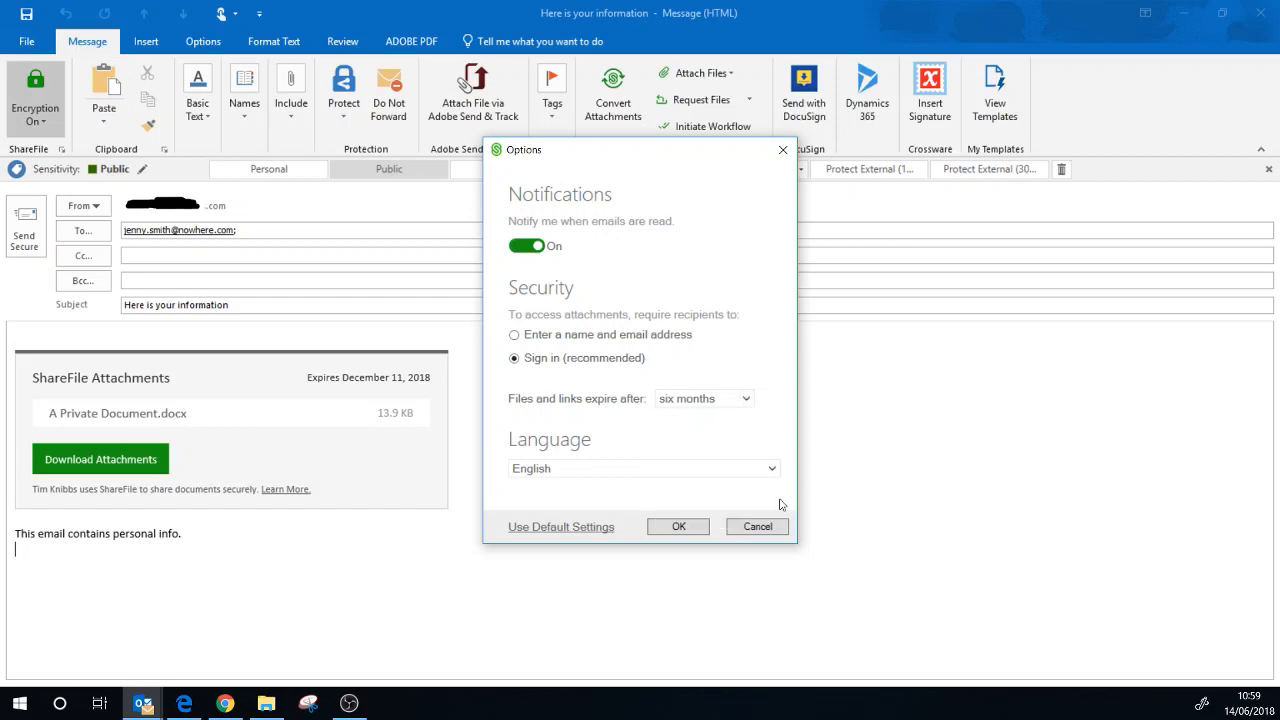
pyautogui.click(778, 531)
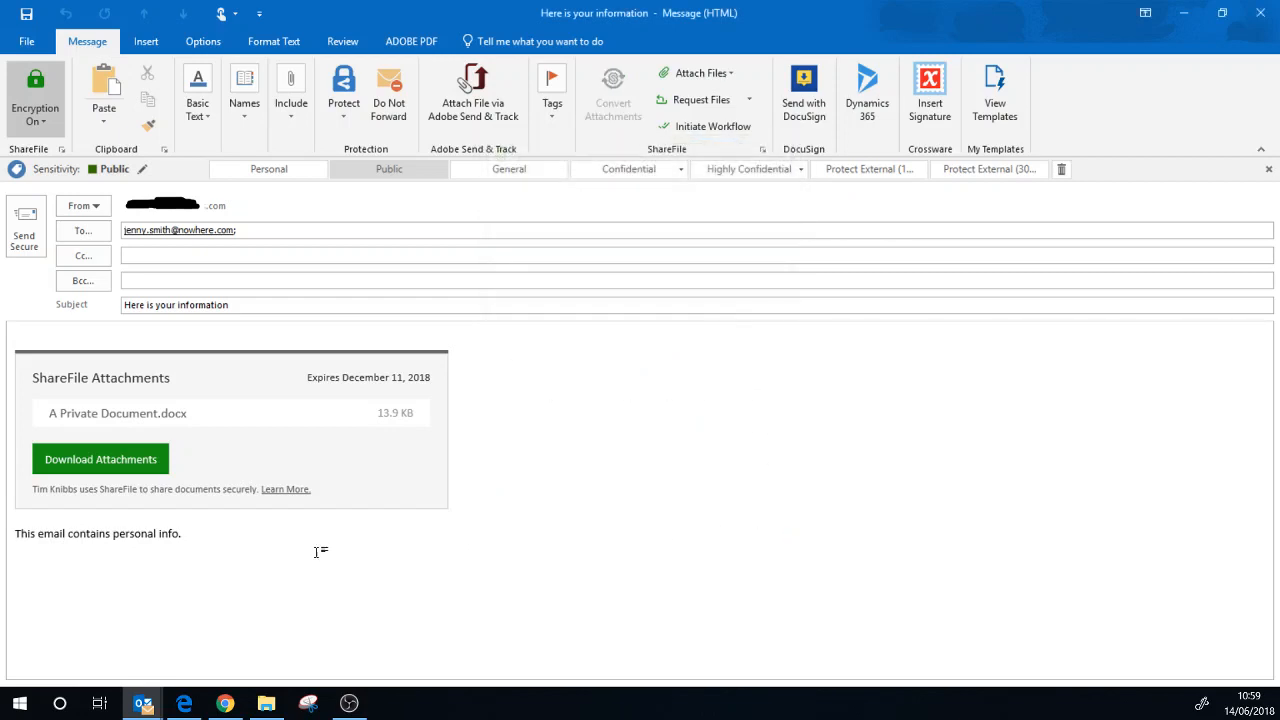
# Add the line "Please provide information for your final accounts:" below the existing message text, leaving a blank line between
pyautogui.click(360, 543)
pyautogui.press('Return')
pyautogui.write('Please preo')
pyautogui.press('BackSpace')
pyautogui.press('BackSpace')
pyautogui.write('ovide information for ')
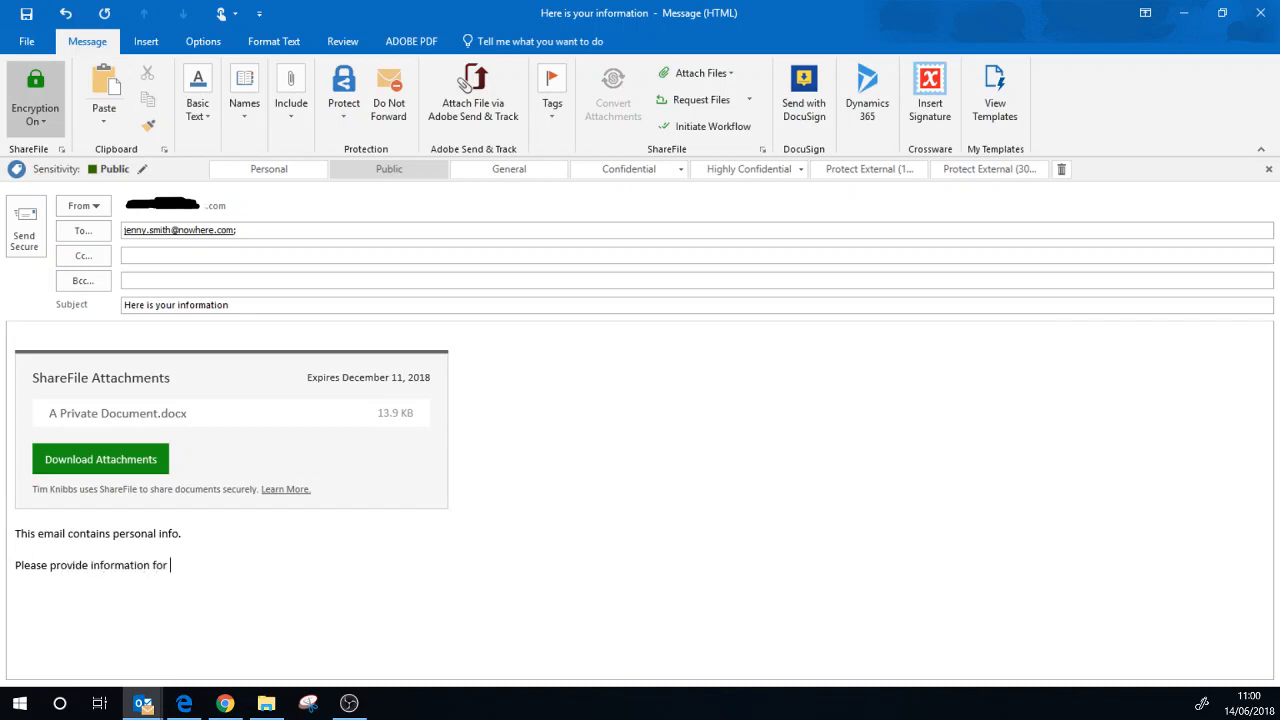
pyautogui.write('your final accounts:')
# Insert a ShareFile file request link for uploading files beneath the final accounts line
pyautogui.press('Return')
pyautogui.click(712, 104)
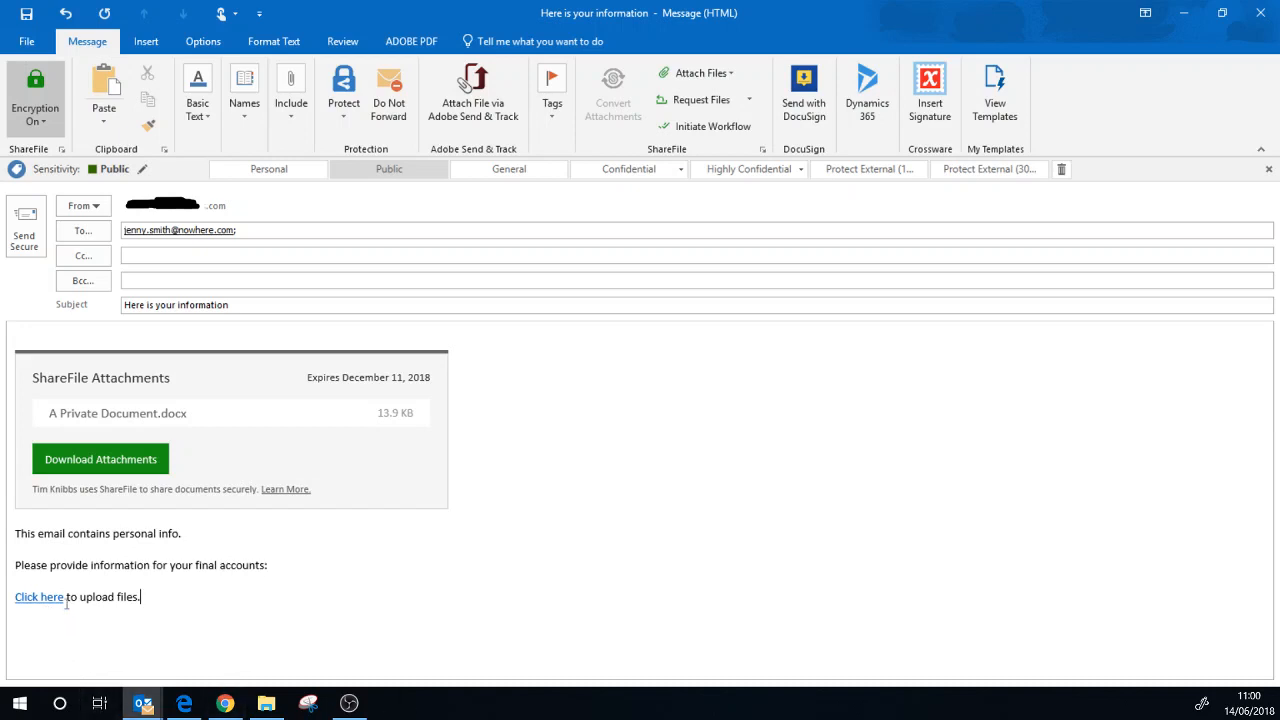
pyautogui.moveTo(108, 597); pyautogui.dragTo(138, 597)
pyautogui.click(251, 595)
pyautogui.click(720, 76)
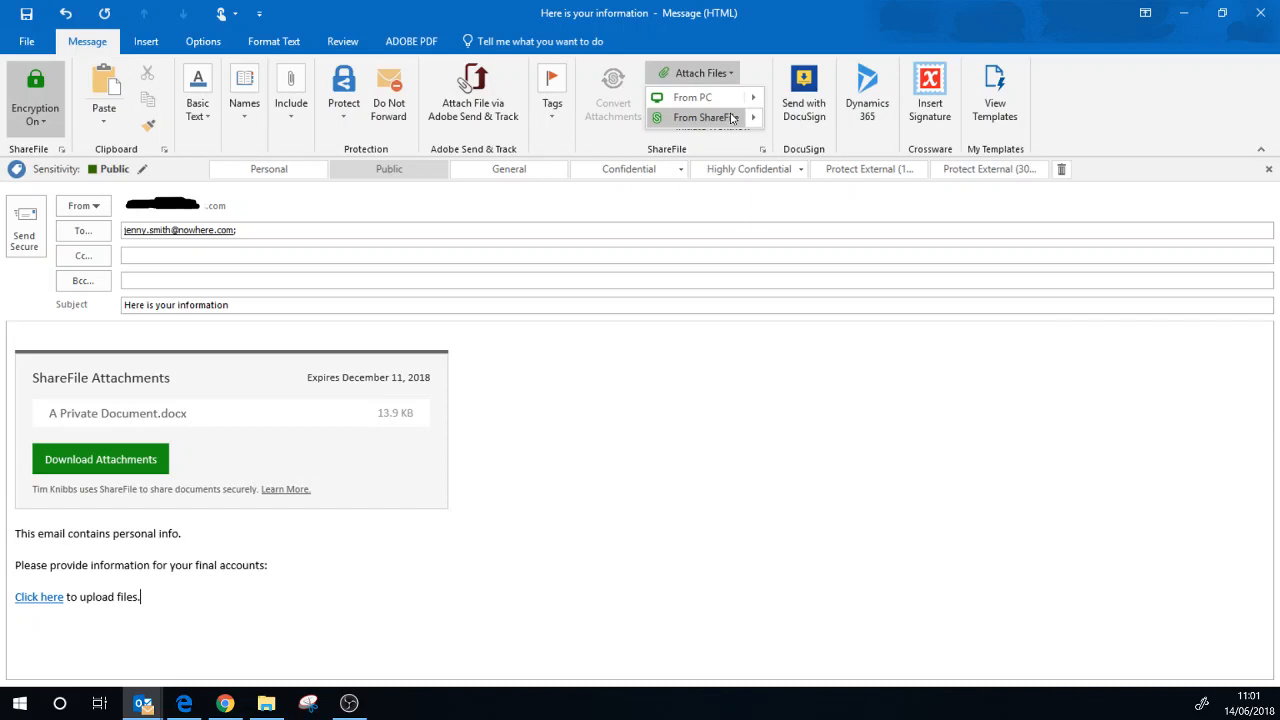
pyautogui.click(671, 448)
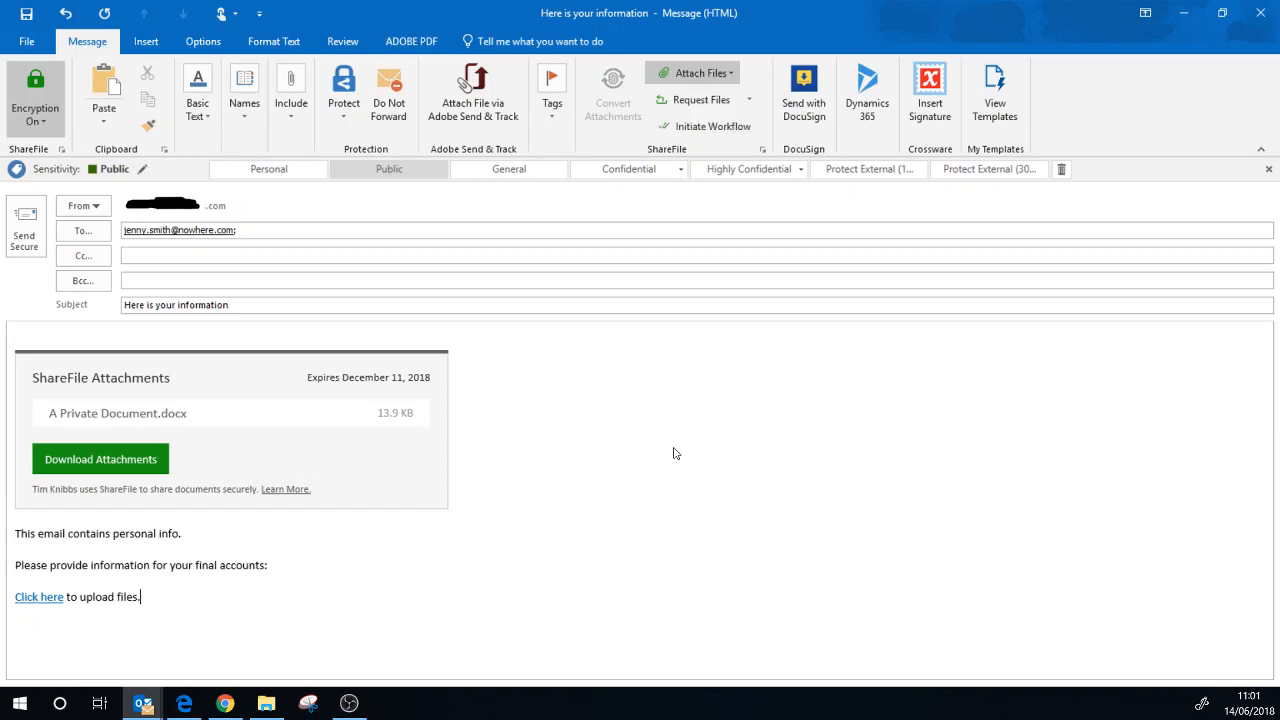